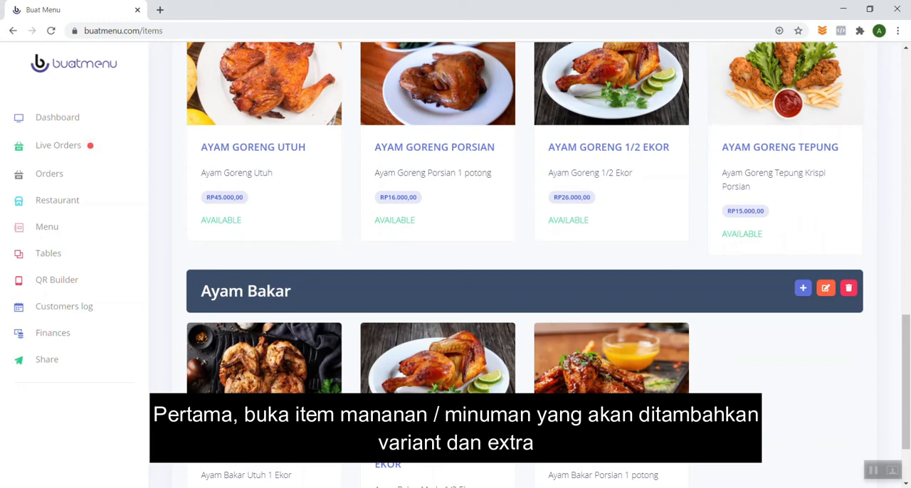
Open the Ayam Bakar Porsian item for editing, enable its variants and save the item.
scroll(631, 372, "down", 2)
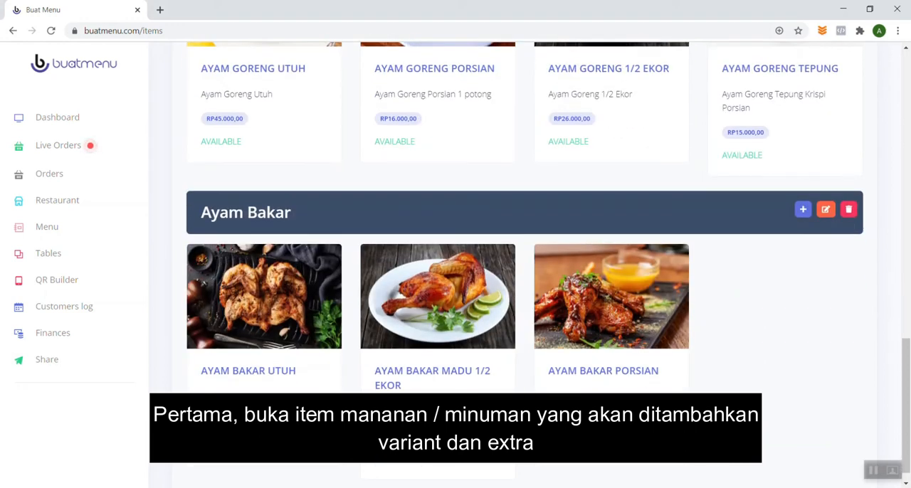
left_click(629, 371)
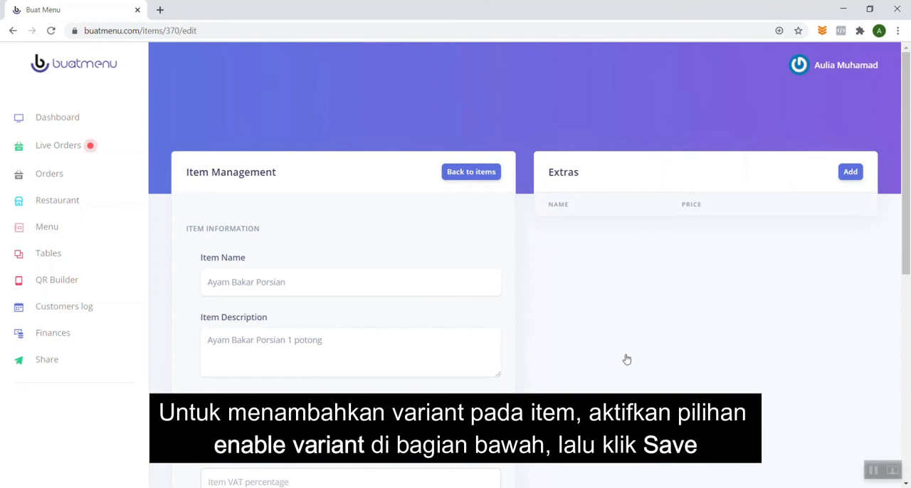
scroll(518, 301, "down", 4)
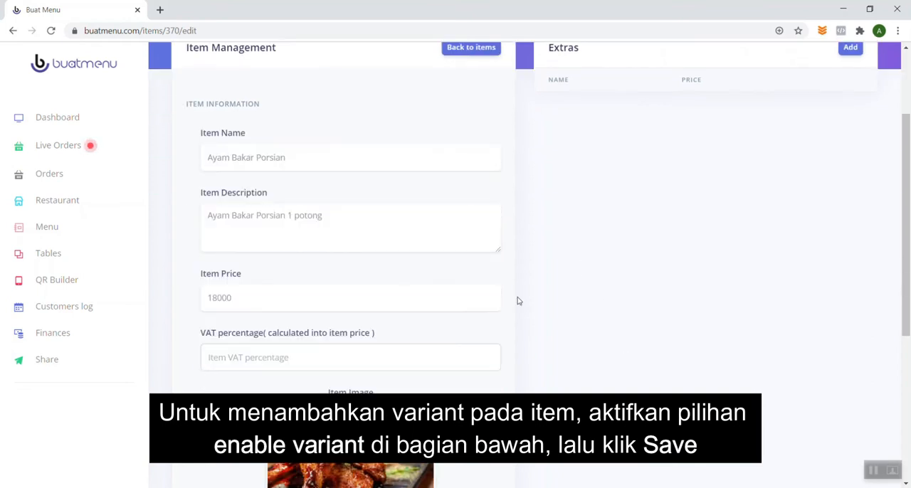
scroll(518, 301, "down", 2)
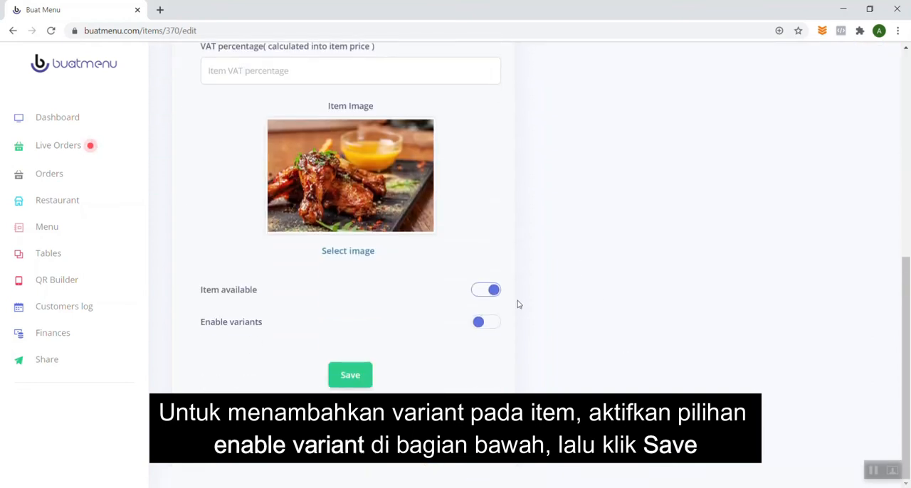
left_click(482, 328)
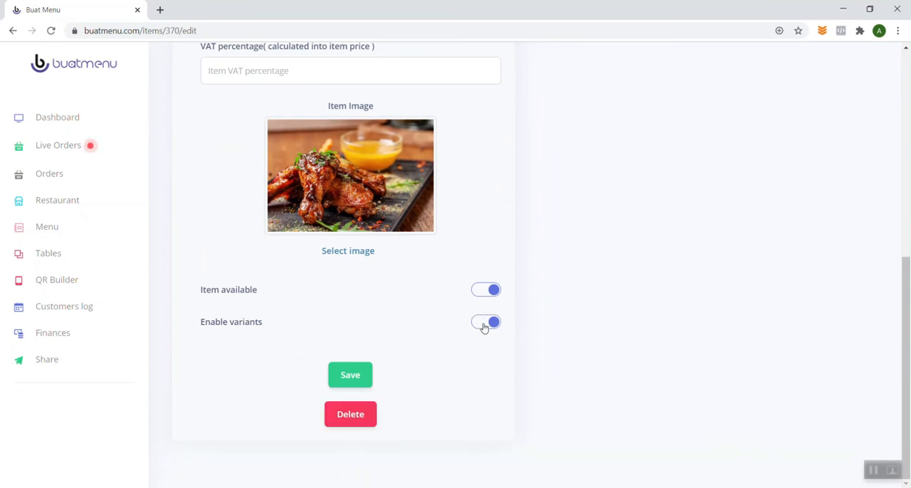
left_click(350, 377)
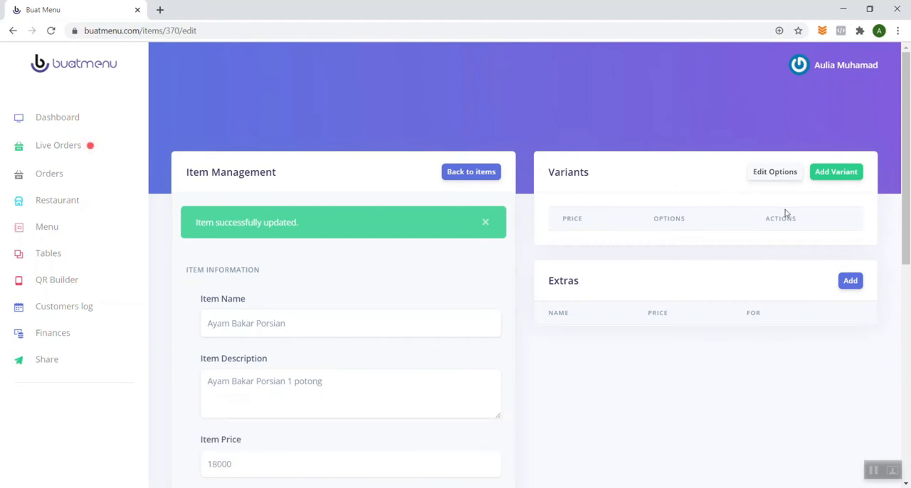
Create an option named Sambal for Ayam Bakar Porsian with the values Matah,Dadak,Dabu-dabu,korek.
left_click(840, 173)
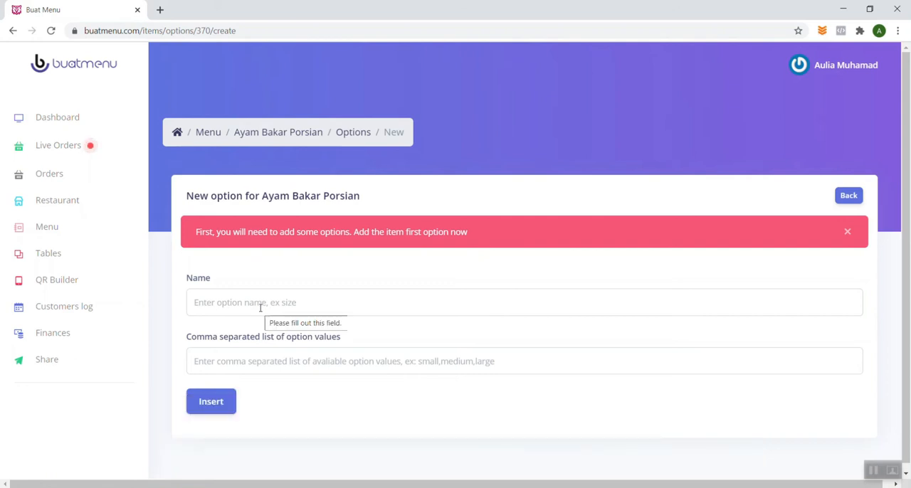
left_click(261, 308)
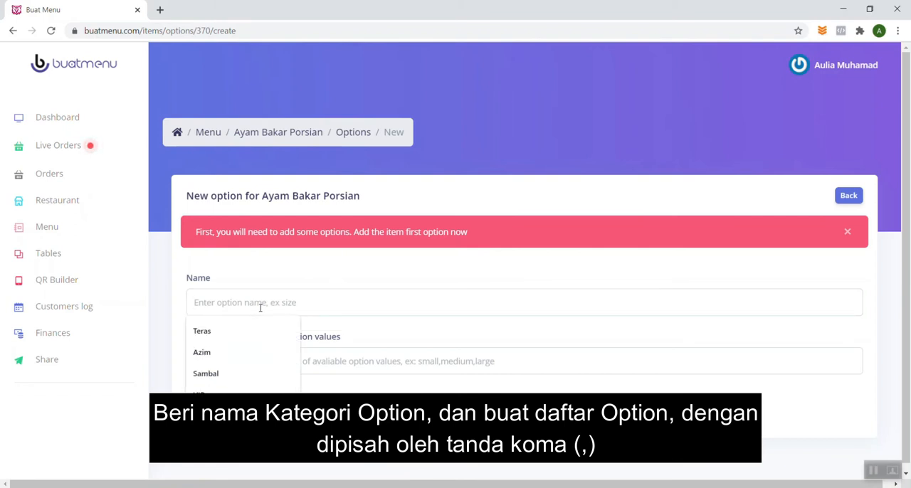
left_click(239, 373)
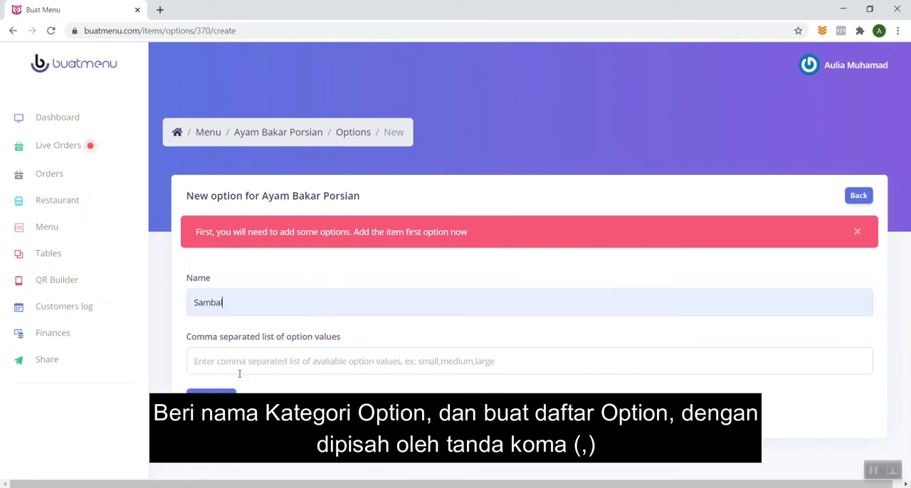
left_click(232, 361)
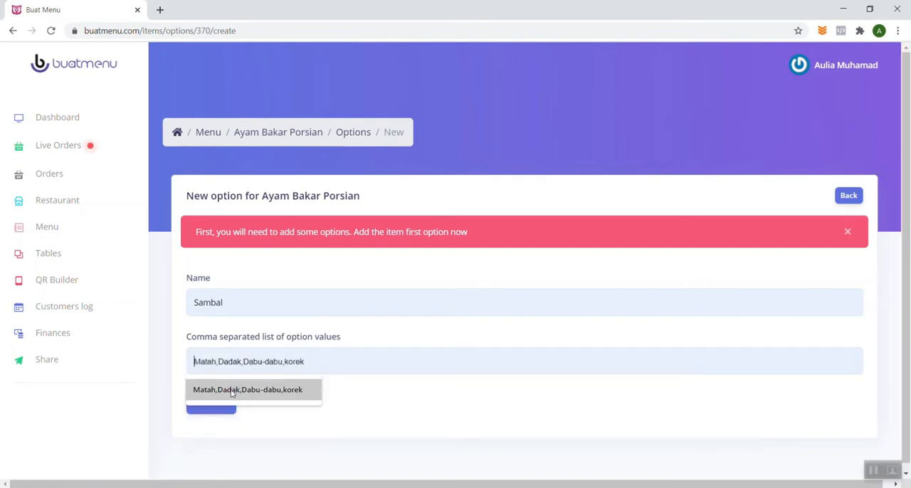
left_click(232, 390)
left_click(217, 403)
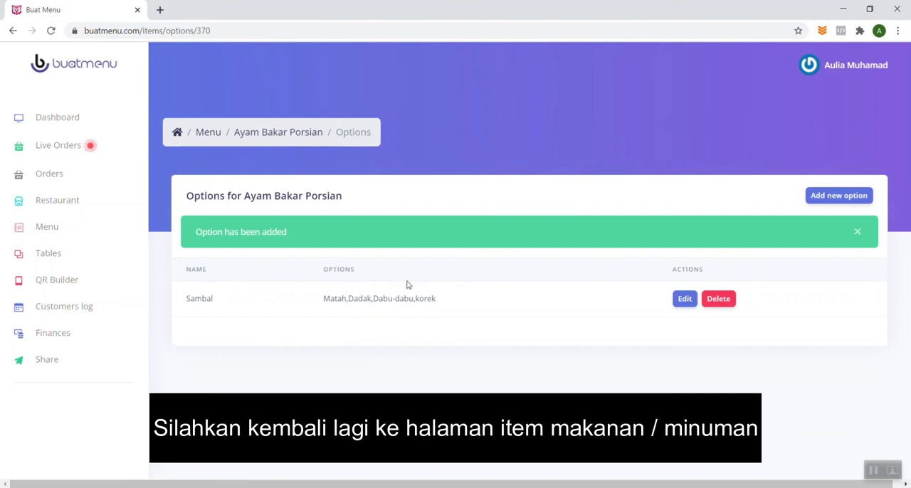
Return to the Ayam Bakar Porsian item and add a variant priced 18000 with the Sambal option Matah.
left_click(301, 137)
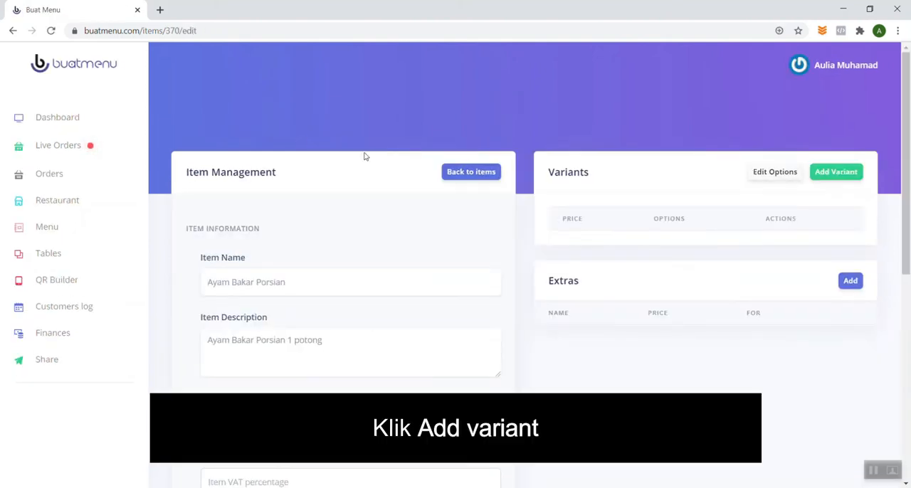
left_click(837, 173)
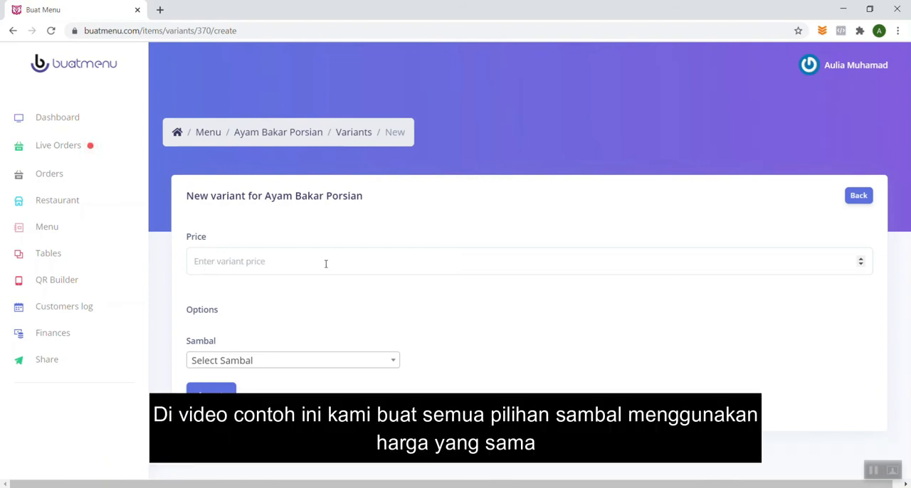
type("18000")
left_click(311, 361)
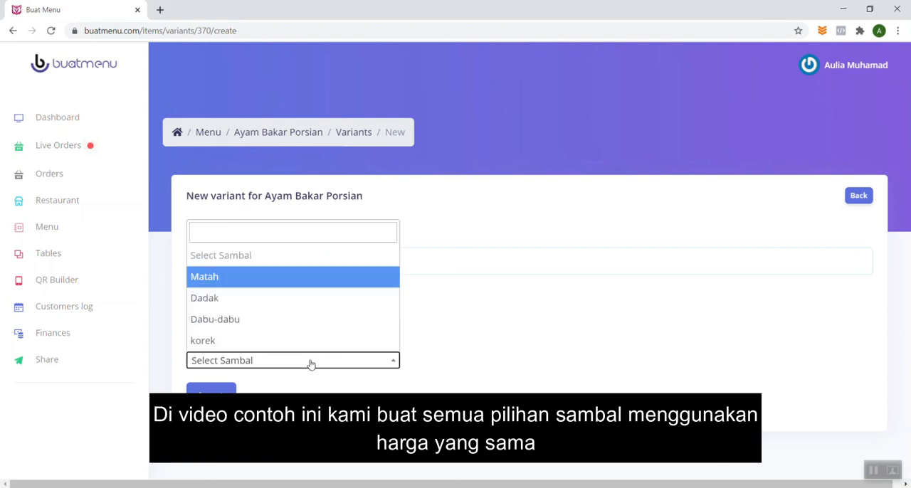
left_click(290, 277)
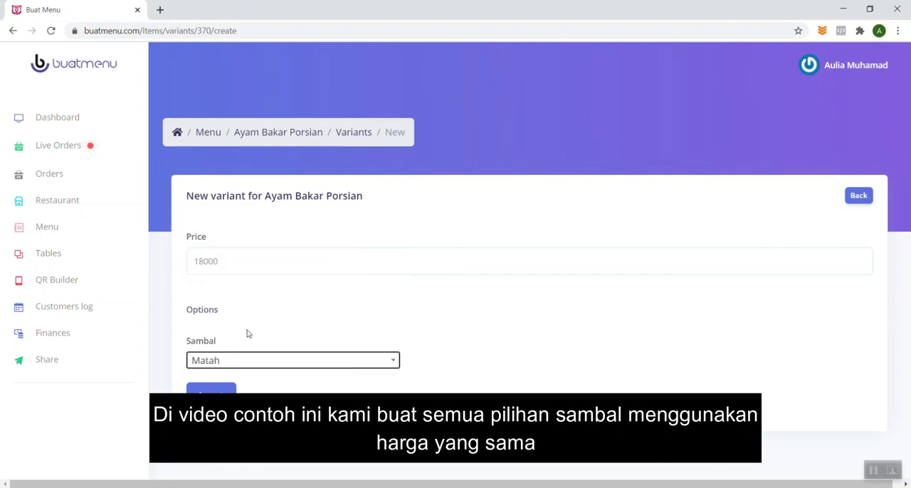
left_click(210, 396)
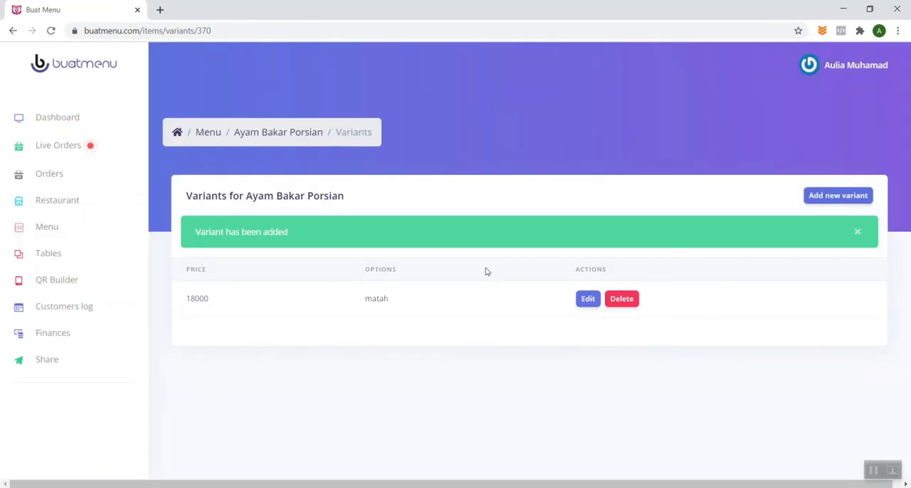
Add a second variant priced 18000 with the Sambal option Dadak.
left_click(838, 195)
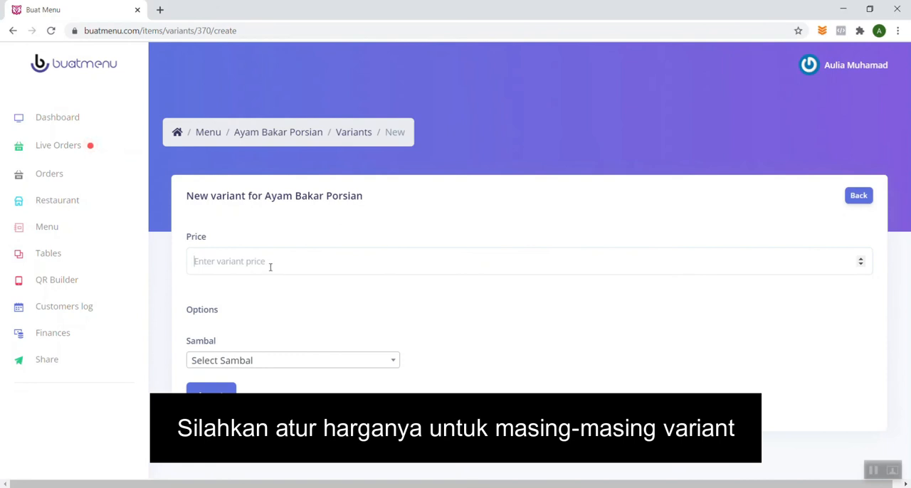
left_click(271, 267)
type("18000")
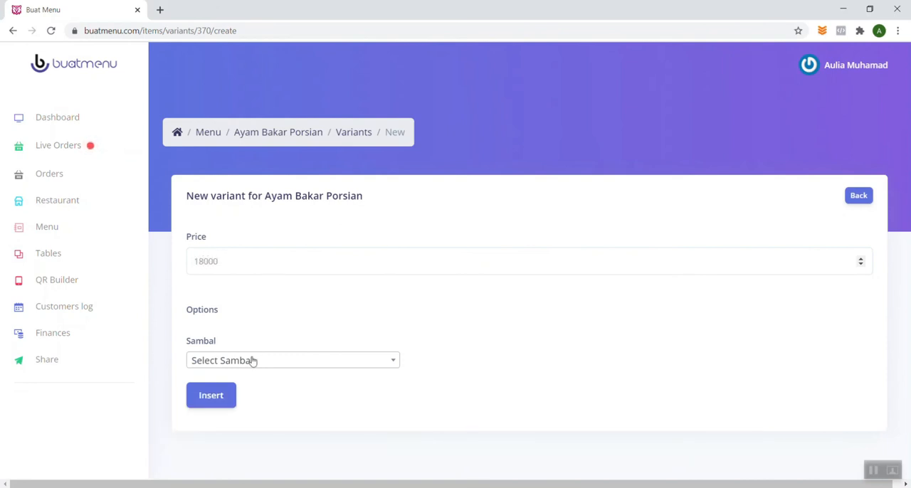
left_click(246, 362)
left_click(240, 305)
left_click(215, 393)
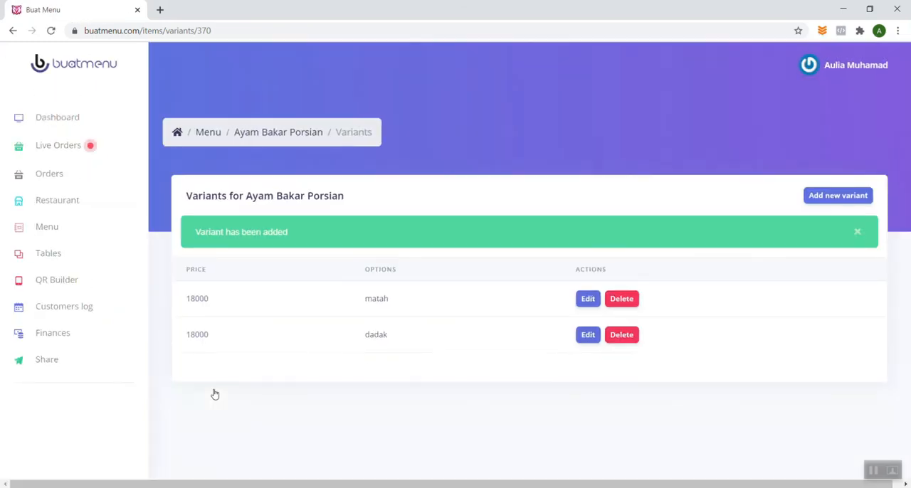
Add a third variant priced 18000 with the Sambal option Dabu-dabu.
left_click(821, 203)
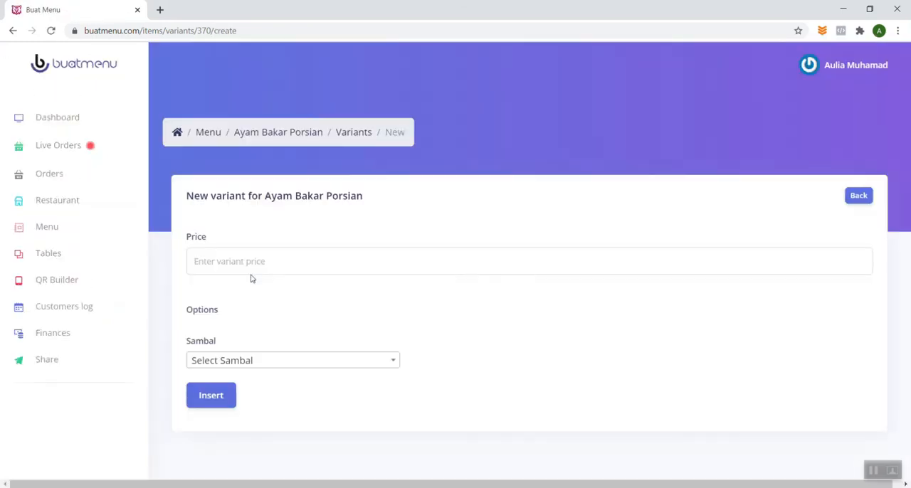
type("15000")
left_click(251, 361)
left_click(242, 320)
left_click(219, 395)
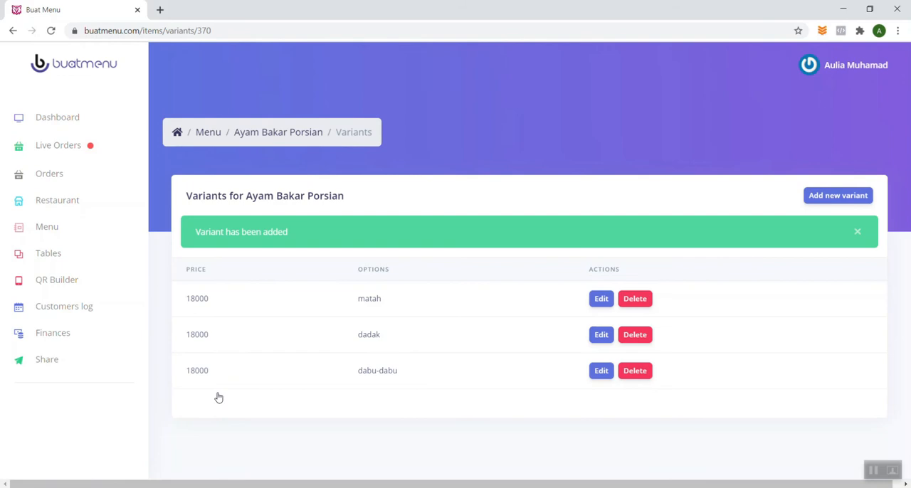
Add a fourth variant priced 18000 with the Sambal option korek.
left_click(811, 203)
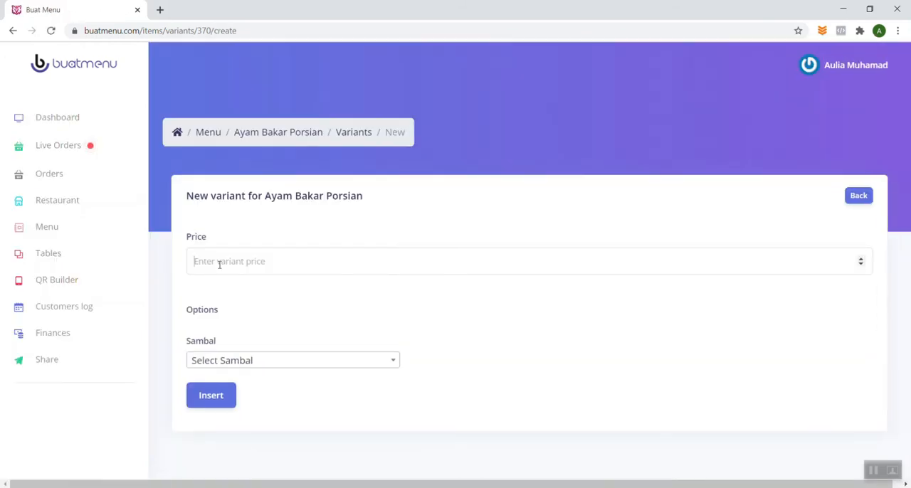
type("18000")
left_click(219, 360)
left_click(215, 344)
left_click(213, 400)
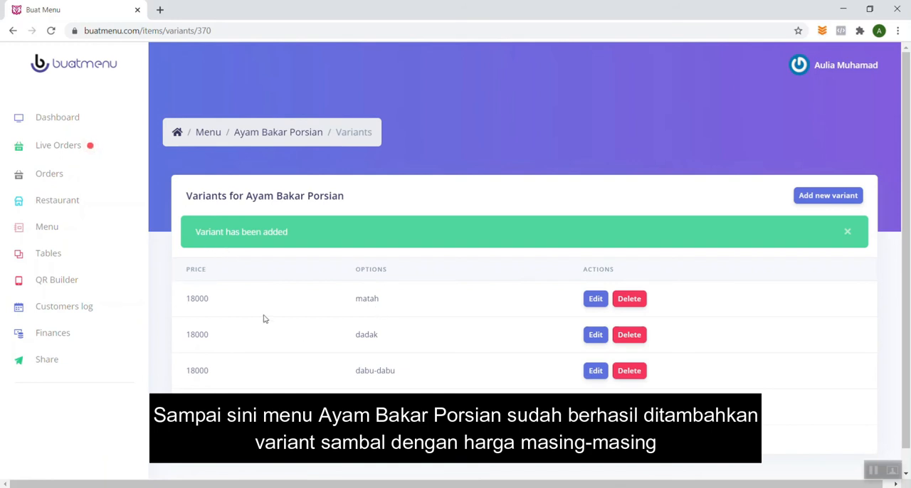
Return to the Ayam Bakar Porsian item and add an extra named Nasi priced 4000 for all variants.
left_click(281, 137)
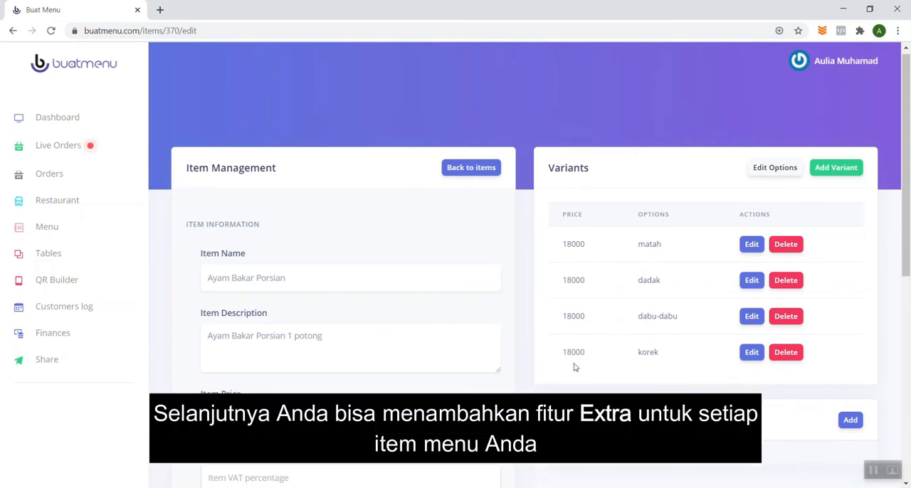
scroll(575, 367, "down", 2)
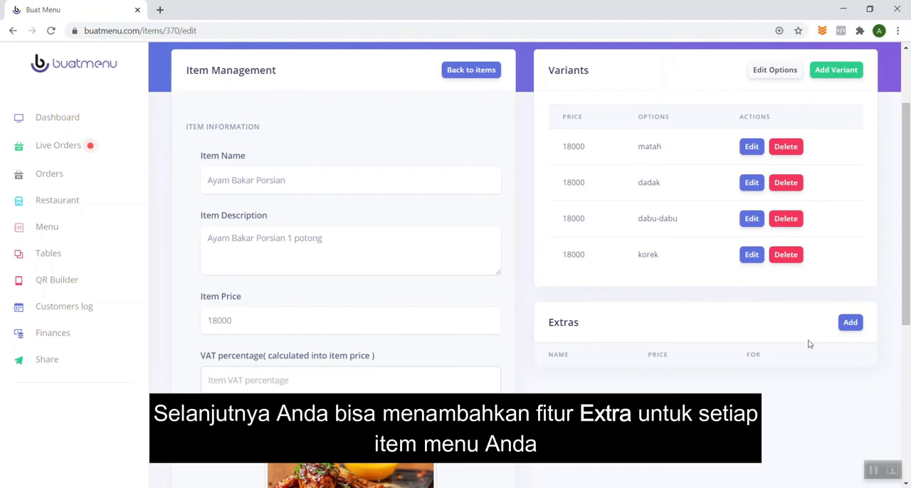
left_click(852, 324)
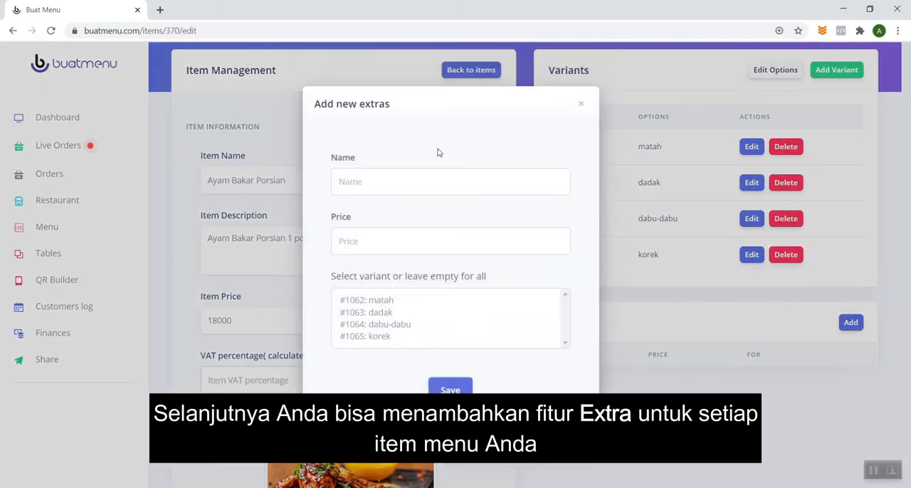
left_click(362, 181)
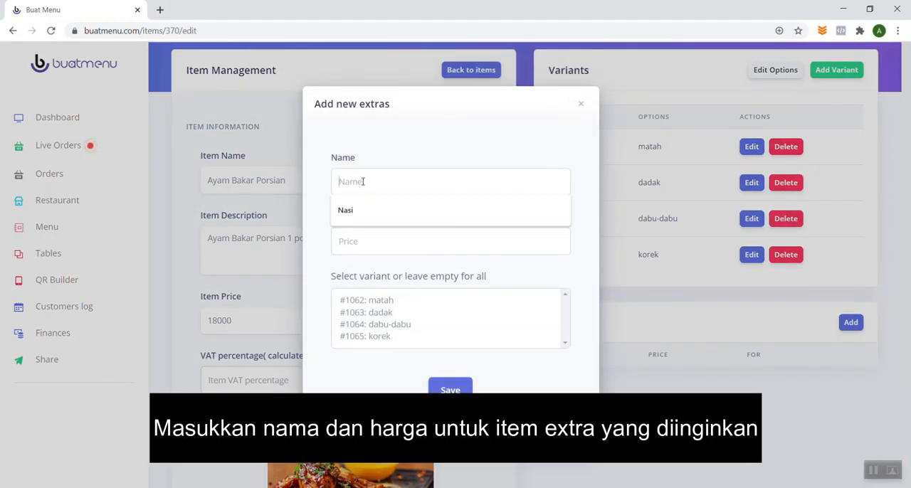
left_click(352, 211)
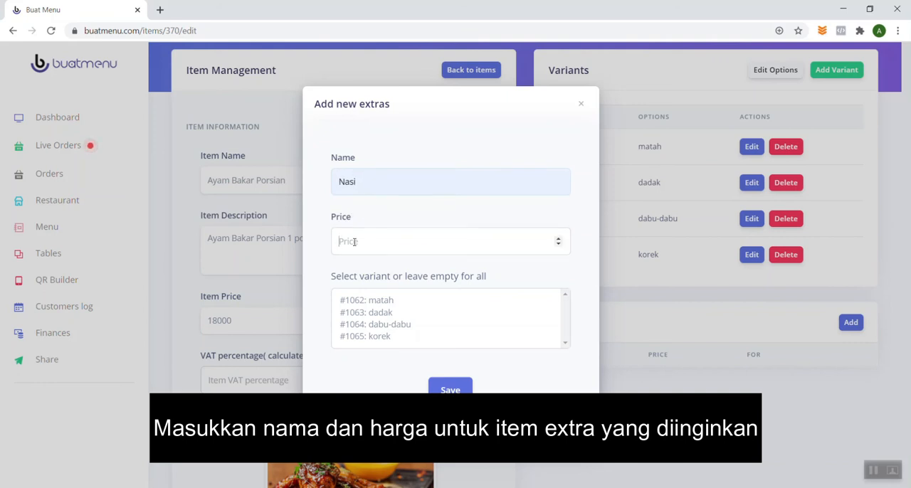
type("4000")
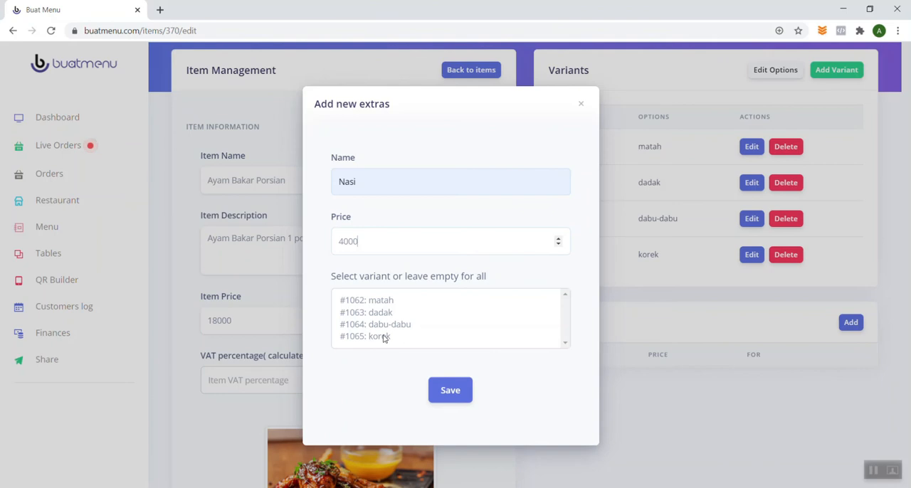
left_click(455, 396)
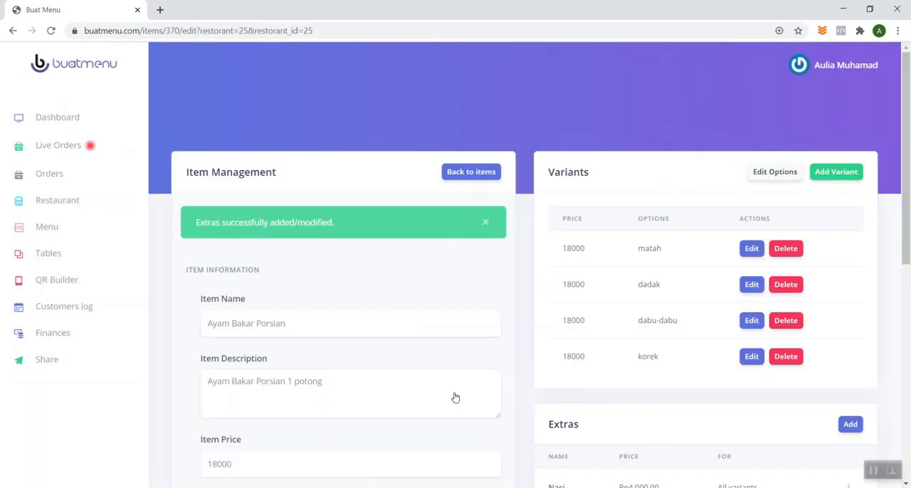
Open the restaurant's public page from its management settings and go to the Ayam Bakar category.
scroll(543, 391, "down", 2)
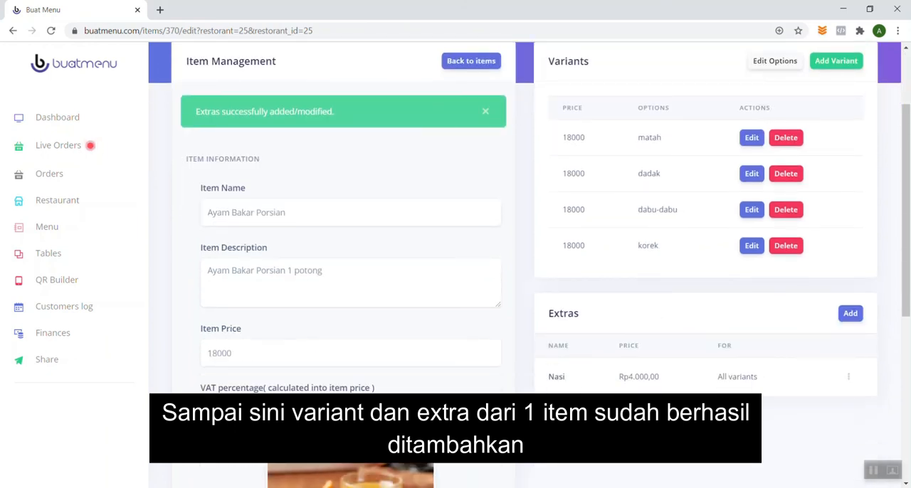
scroll(548, 413, "up", 2)
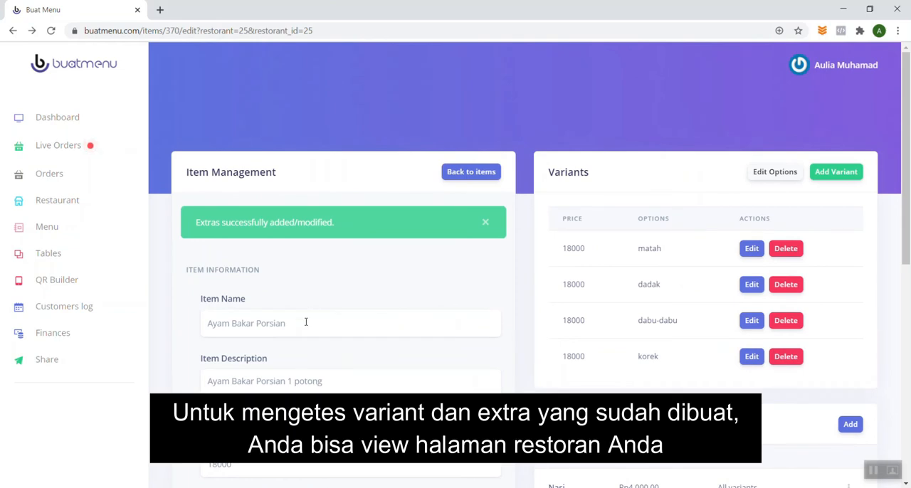
left_click(57, 203)
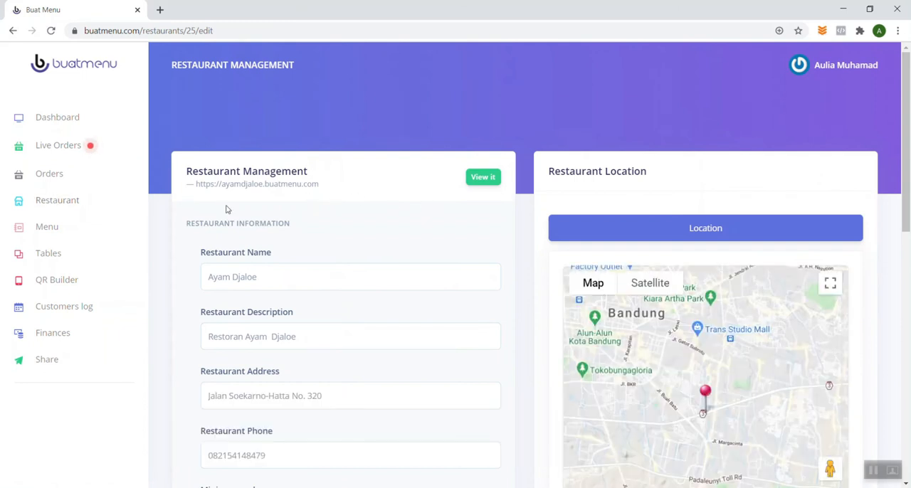
left_click(481, 179)
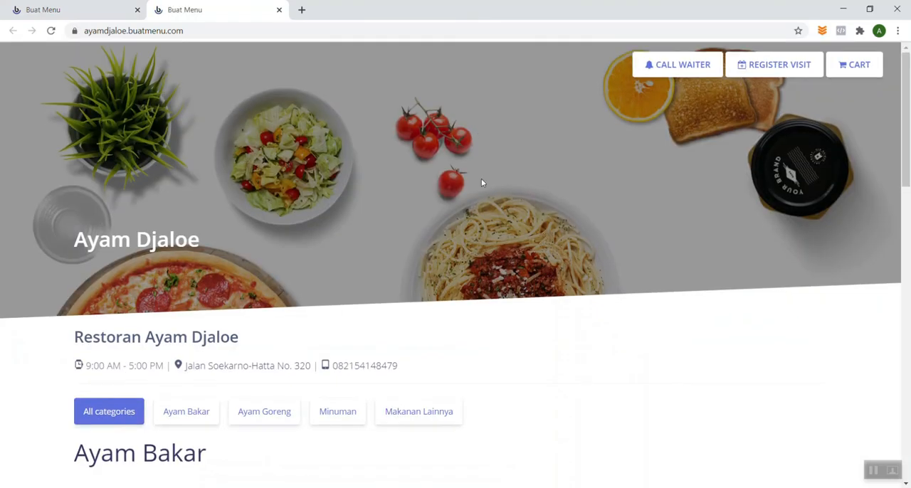
scroll(481, 183, "down", 2)
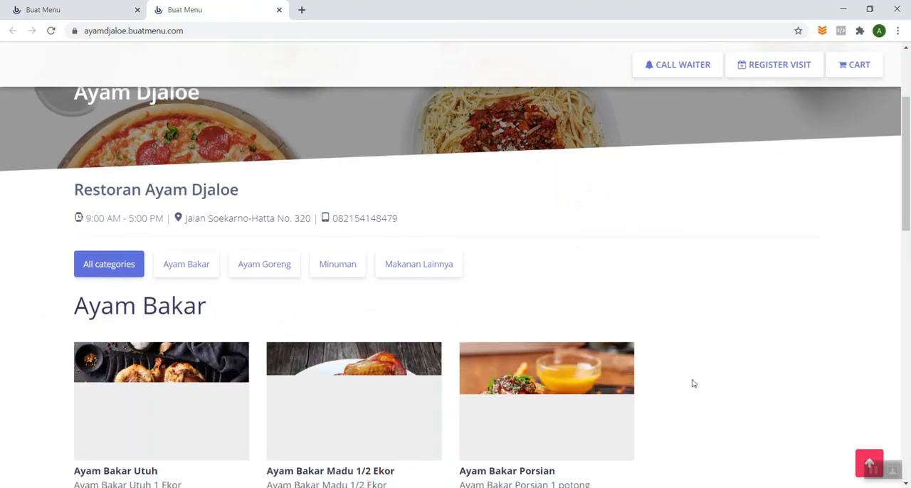
Open the Ayam Bakar Porsian item on the public menu and choose the Matah sambal with the Nasi extra.
scroll(693, 384, "down", 3)
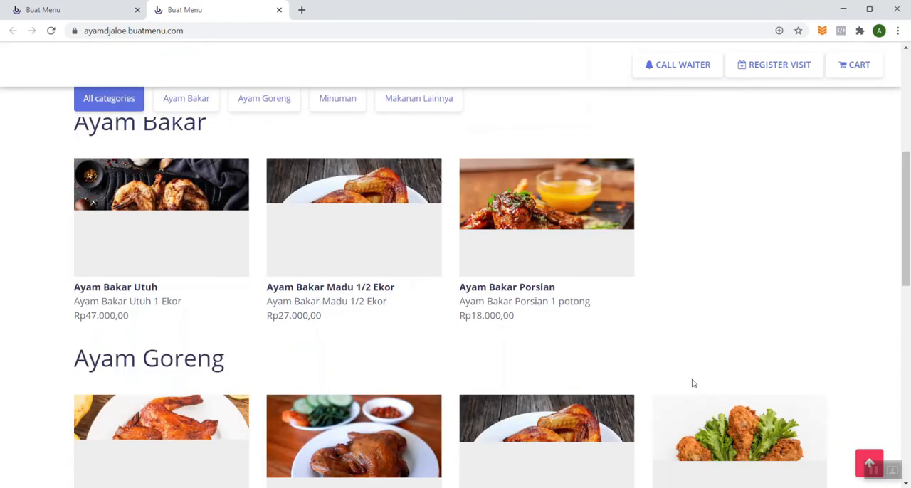
scroll(693, 383, "down", 9)
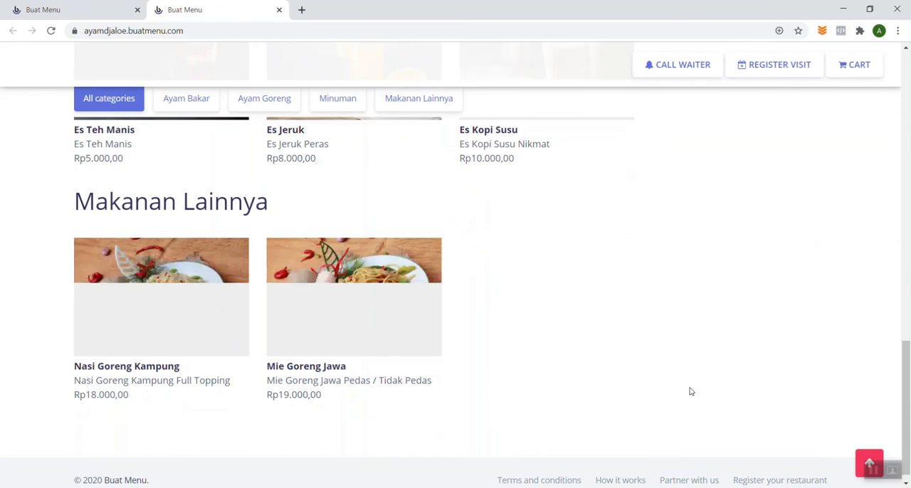
scroll(691, 388, "up", 4)
scroll(690, 391, "up", 8)
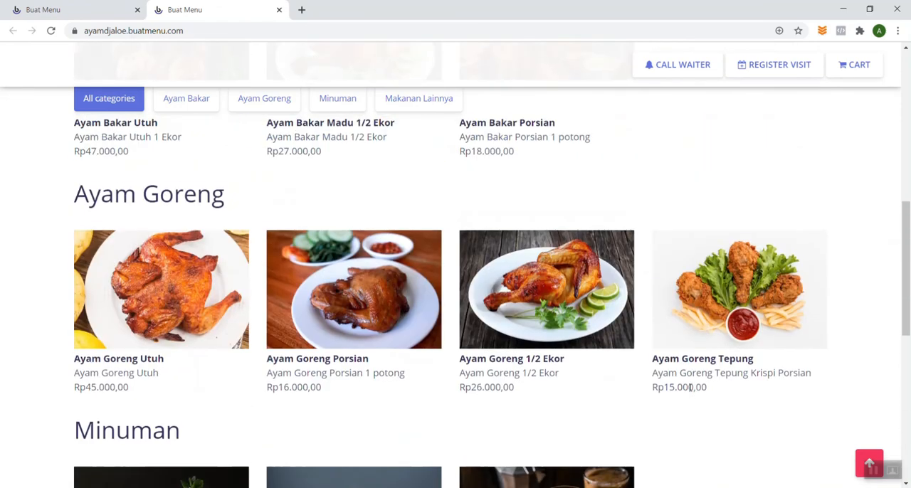
scroll(689, 390, "down", 2)
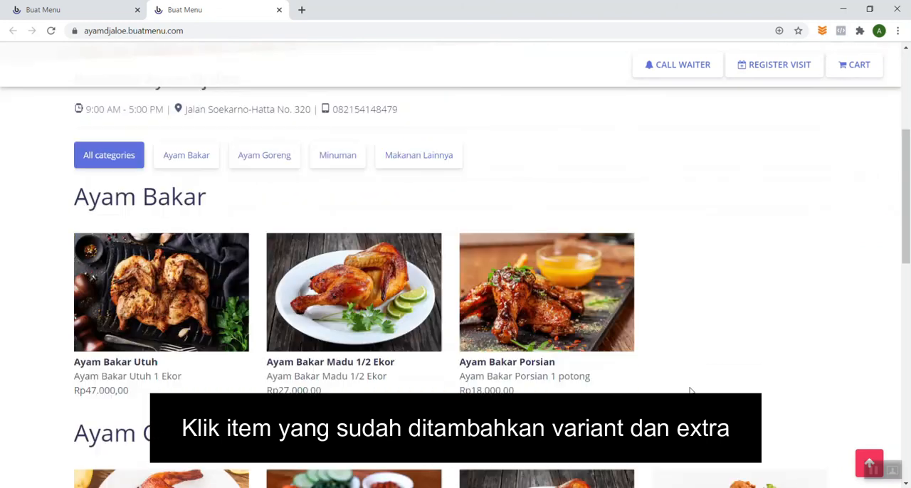
left_click(539, 342)
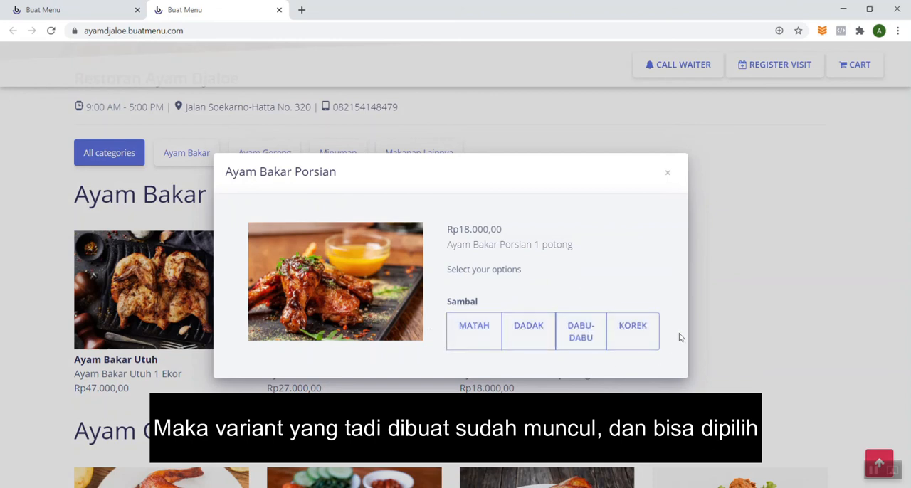
left_click(473, 327)
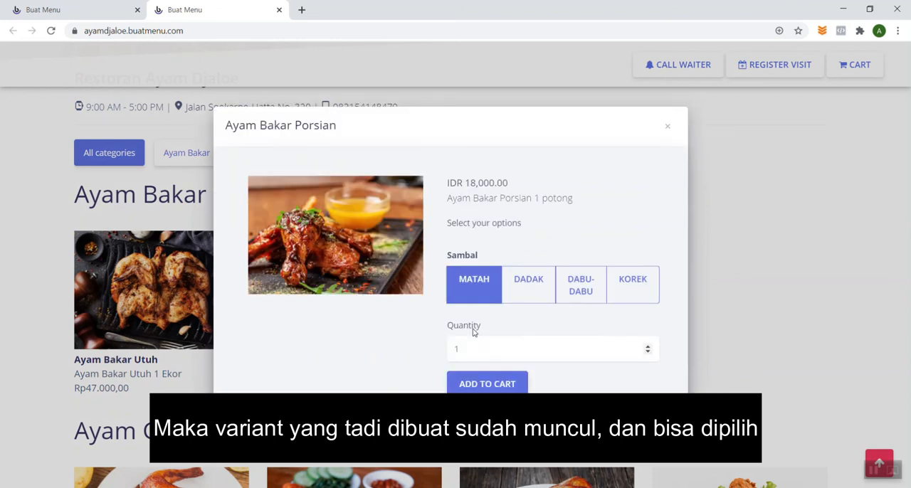
left_click(454, 316)
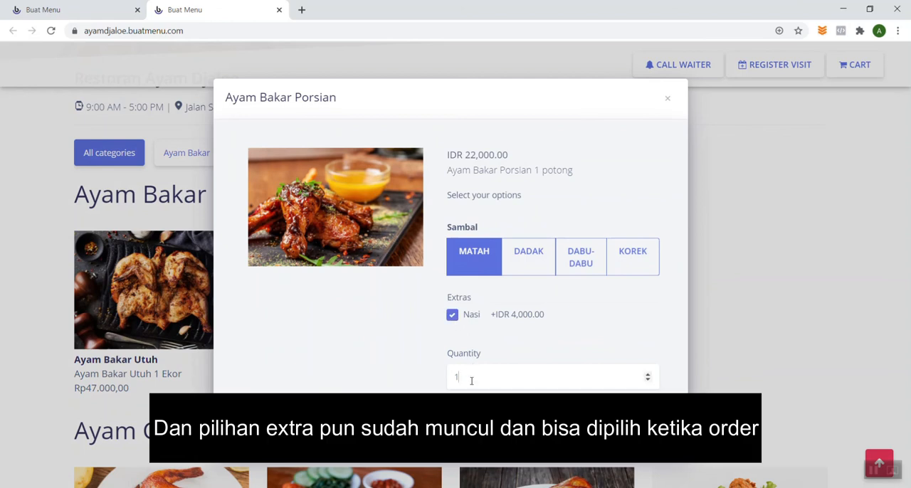